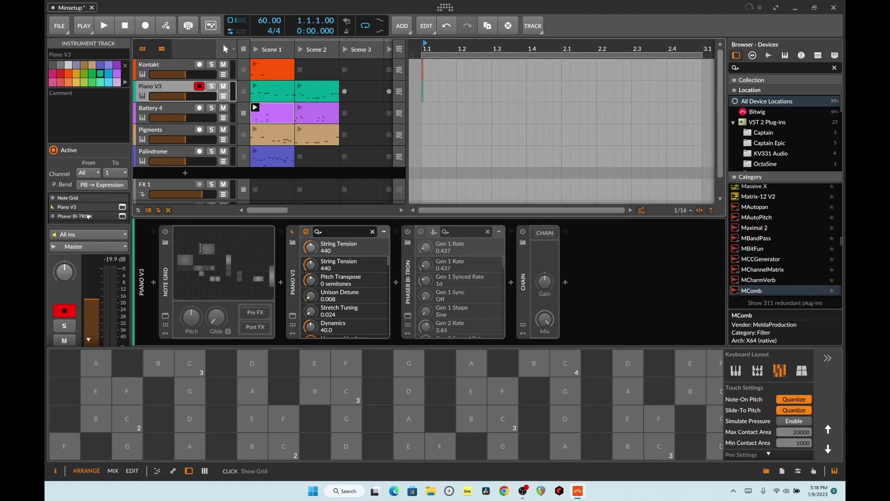
Open the Note Grid's patch on the Piano V3 track and turn the Note Grid device off
click(200, 250)
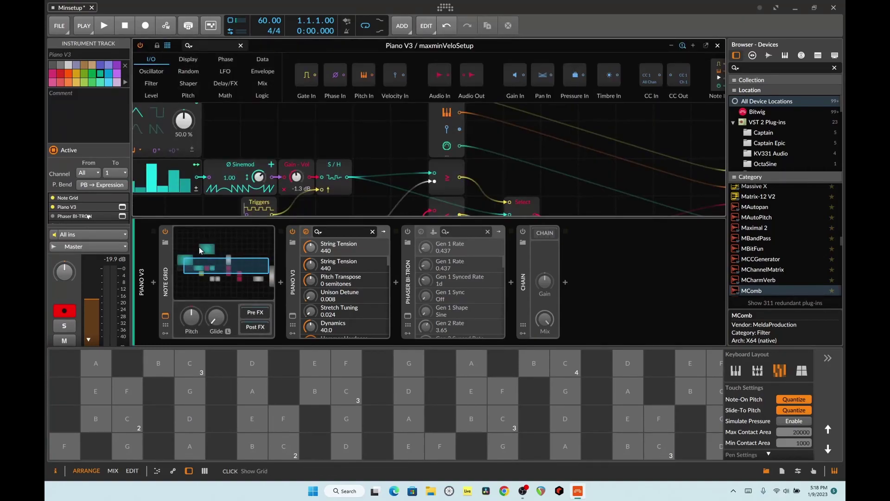
click(165, 232)
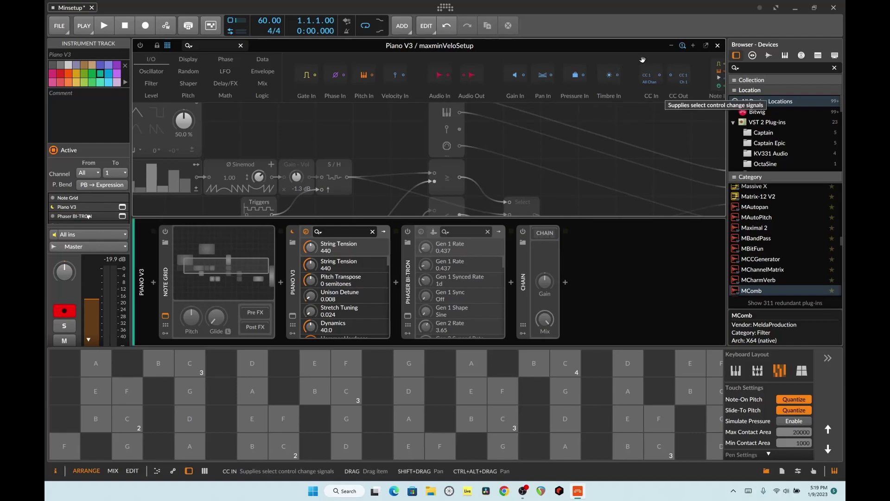
Find the Humanize device by searching for "hum" and insert it between Note Grid and Piano V3
click(771, 69)
text(ha)
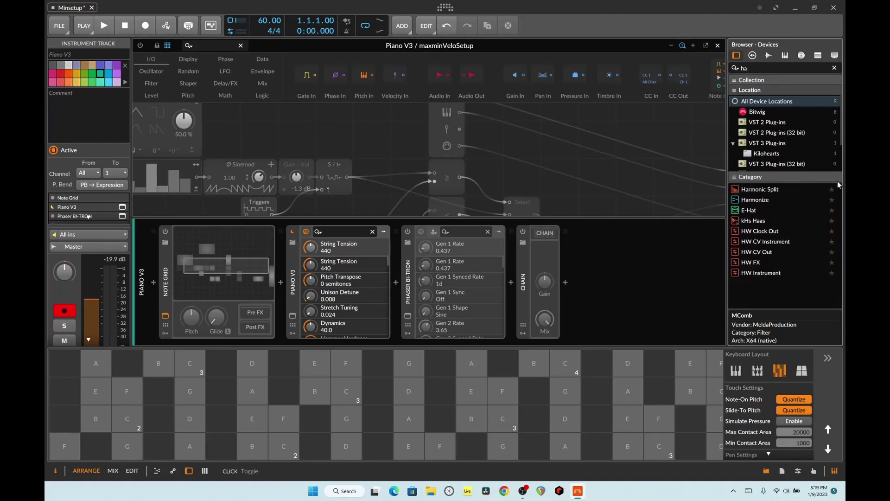
key(BackSpace)
text(um)
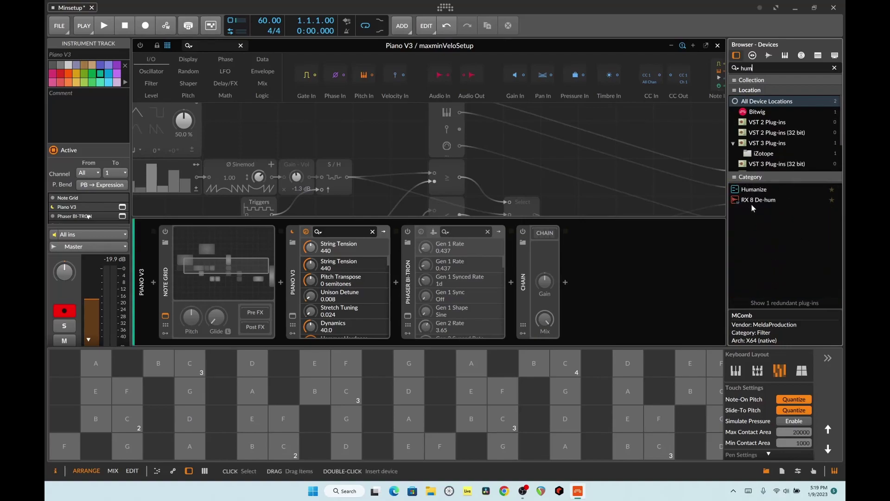
drag(750, 192, 343, 256)
drag(291, 266, 284, 265)
Adjust Humanize's velocity range while testing notes on the on-screen keyboard, and remove the device
click(260, 419)
click(221, 391)
click(126, 417)
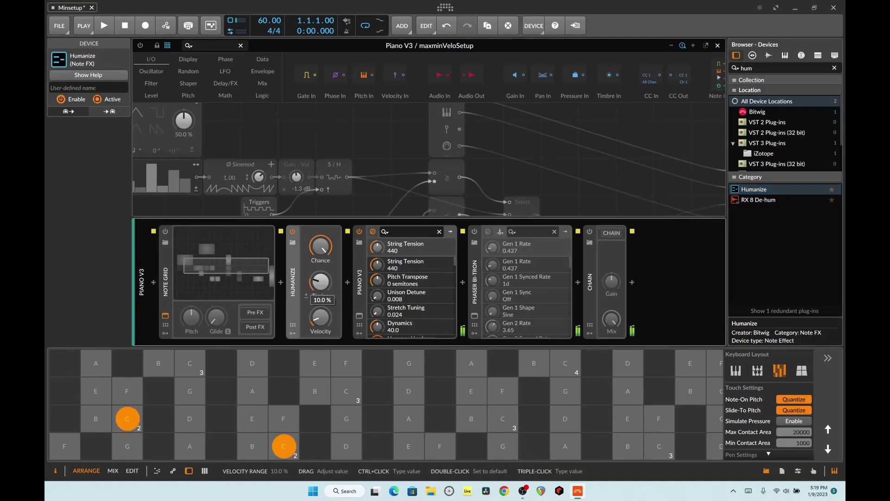
drag(319, 316, 320, 342)
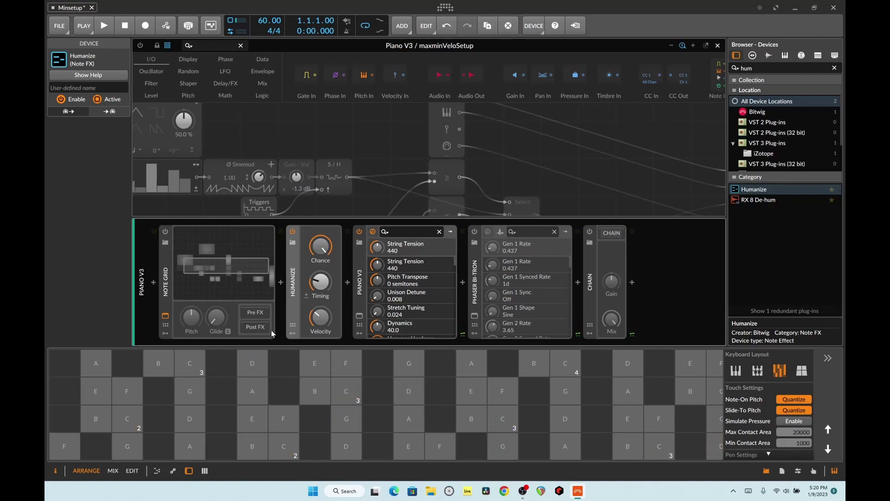
drag(321, 318, 321, 271)
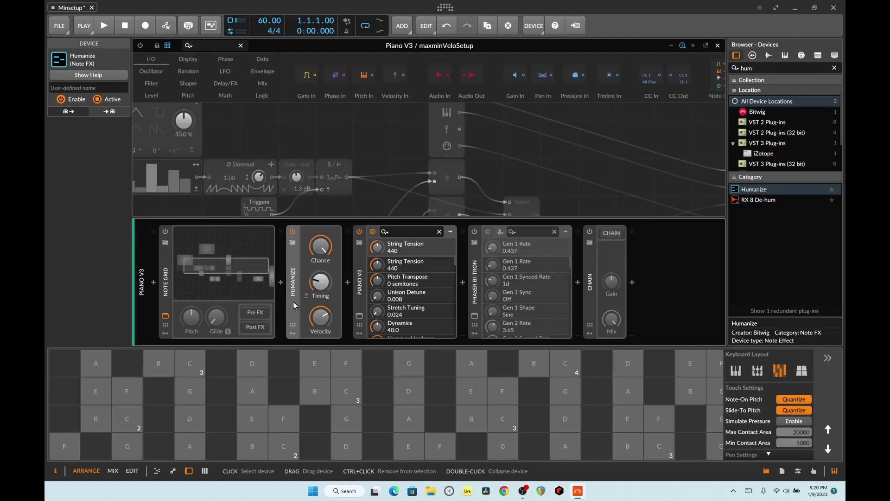
key(Delete)
Find the Randomize device by searching for "ran" and insert it between Note Grid and Piano V3
double_click(787, 65)
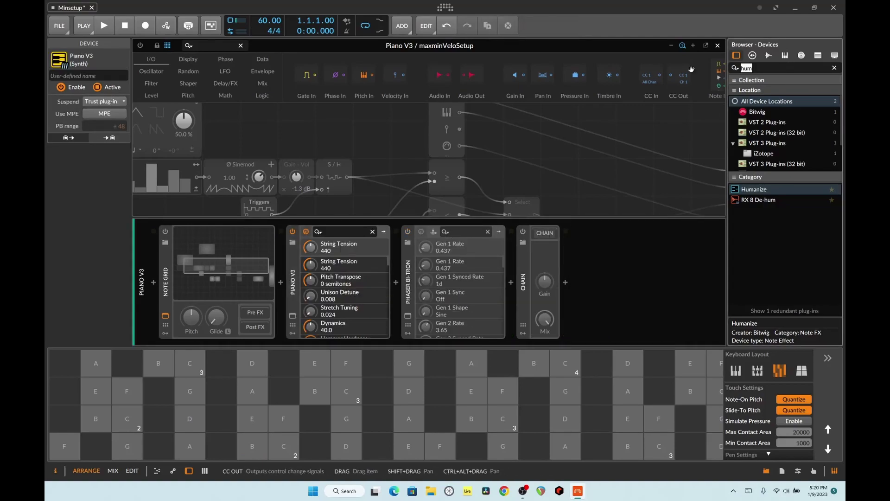
text(ran)
drag(756, 189, 283, 268)
Adjust Randomize's velocity amount and delete the device from the chain
mouse_move(358, 248)
mouse_down()
mouse_move(358, 223)
mouse_move(361, 254)
mouse_up()
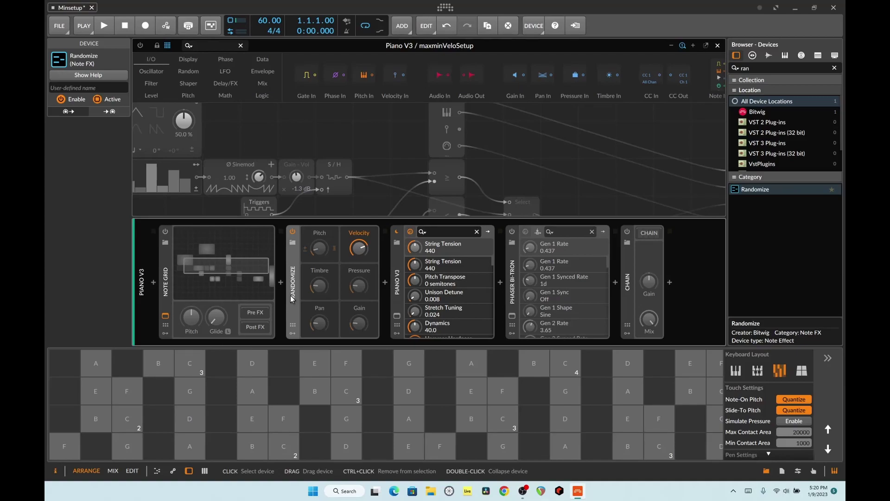
drag(357, 255, 359, 246)
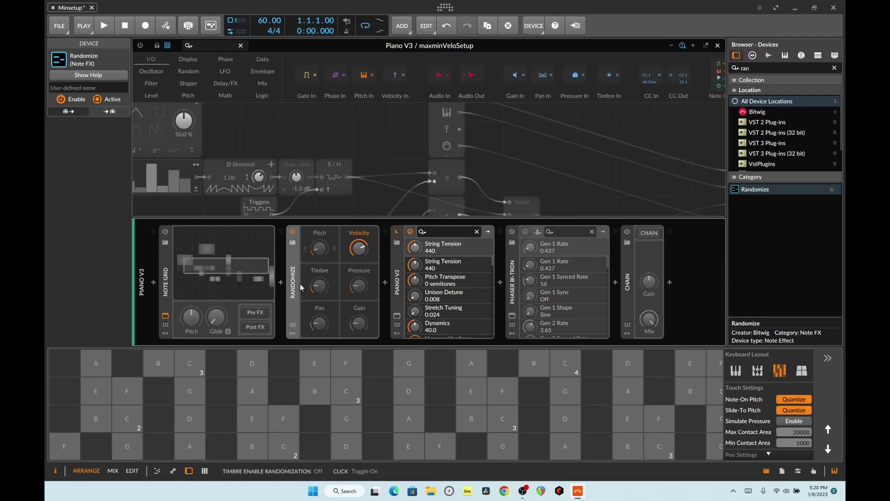
key(Delete)
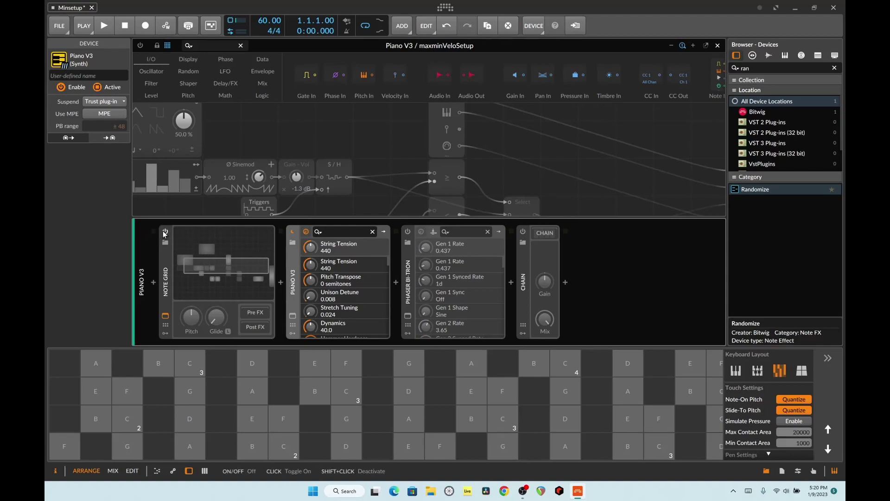
Enlarge the grid patch area and examine the connections of the Note In, ≥ and < comparators, and the upper Select module
drag(378, 216, 381, 306)
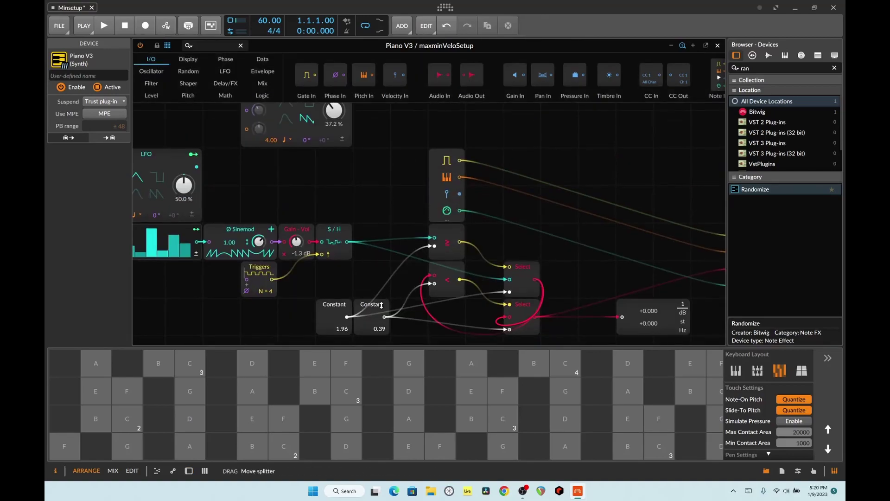
click(444, 183)
drag(543, 251, 354, 209)
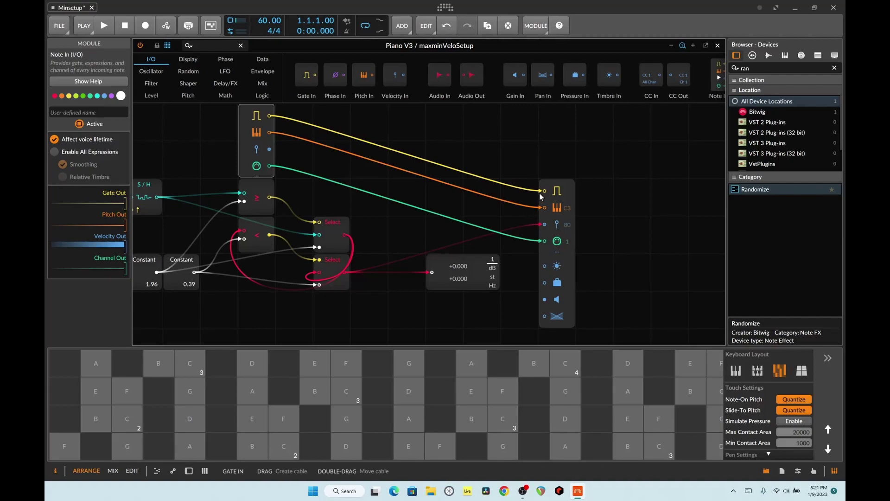
mouse_move(388, 324)
mouse_down()
mouse_move(487, 297)
mouse_move(637, 322)
mouse_up()
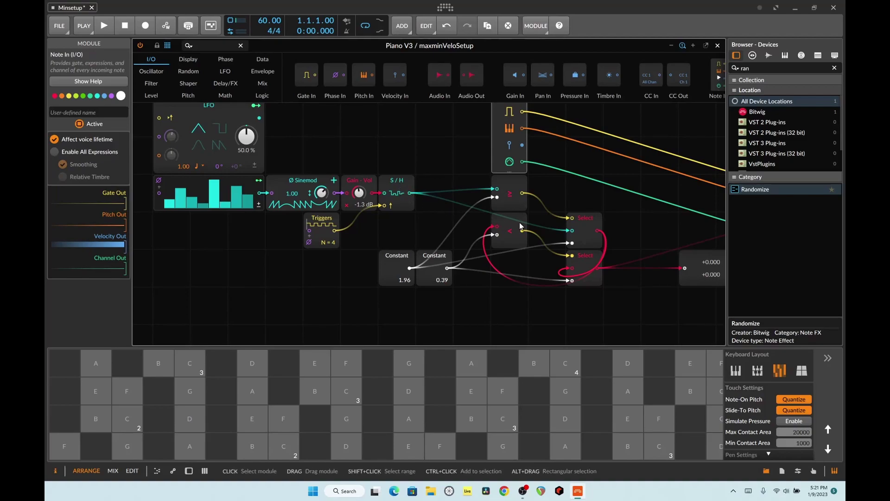
click(518, 209)
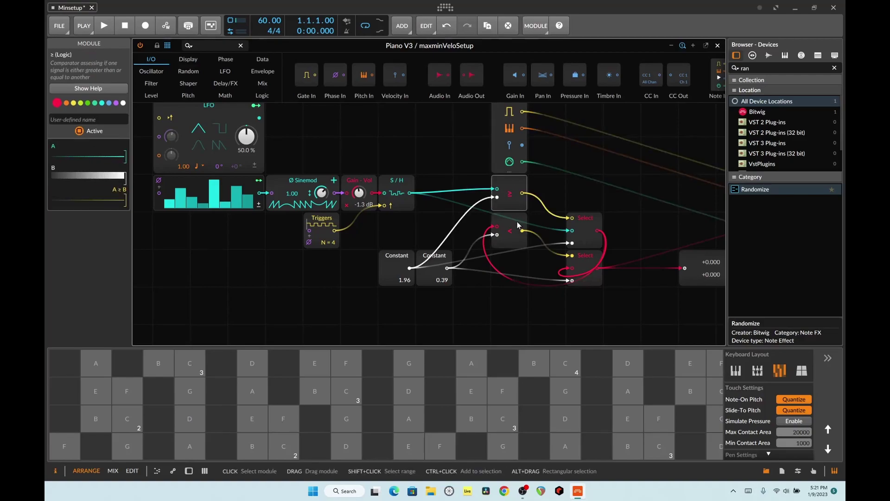
click(518, 225)
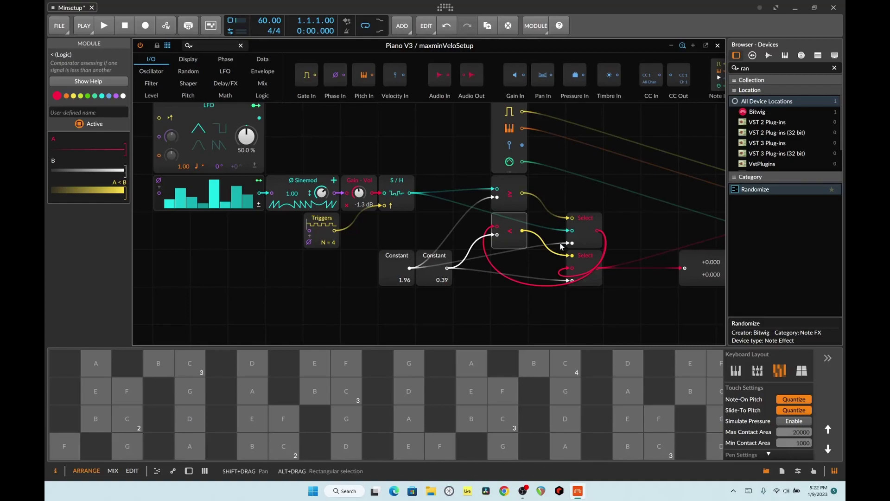
drag(590, 303, 513, 290)
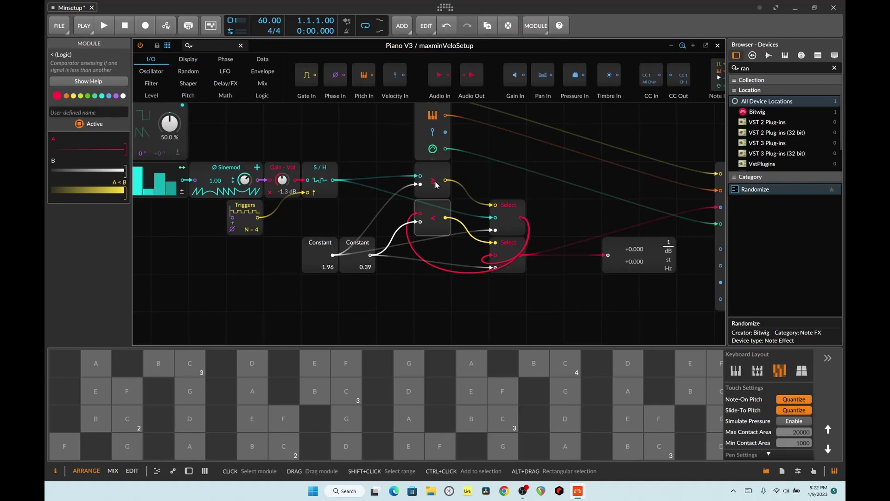
click(511, 210)
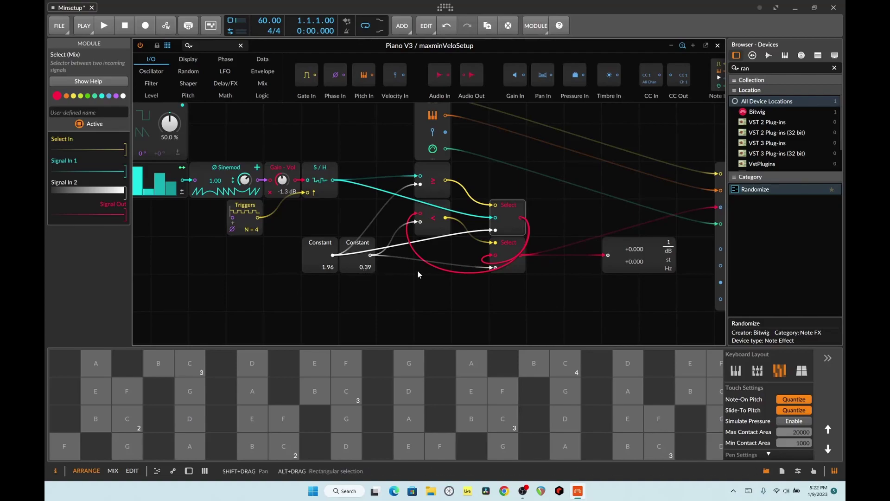
Move the Value Readout module closer to the Select modules, and switch the Note Grid off and on again
drag(641, 244, 603, 244)
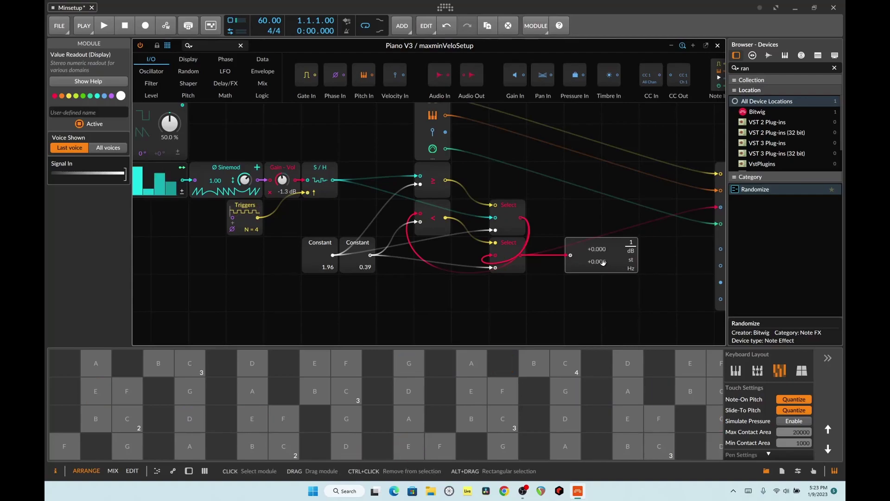
key(shift)
click(140, 46)
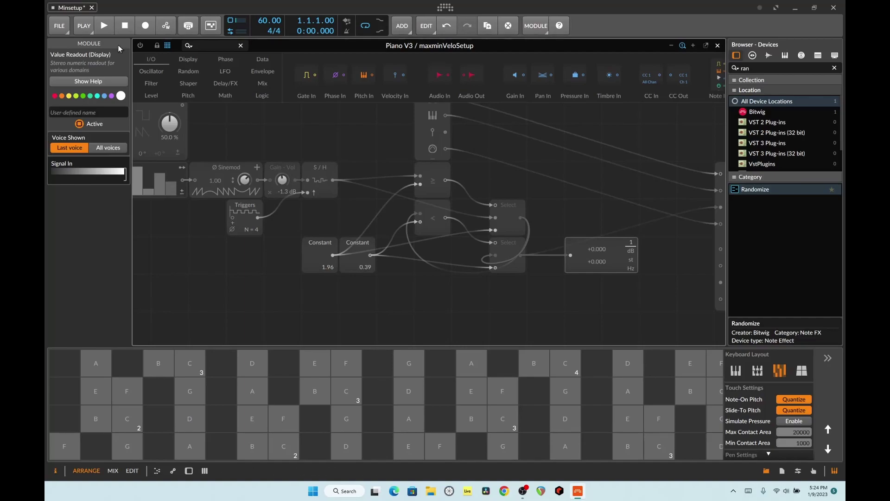
click(140, 45)
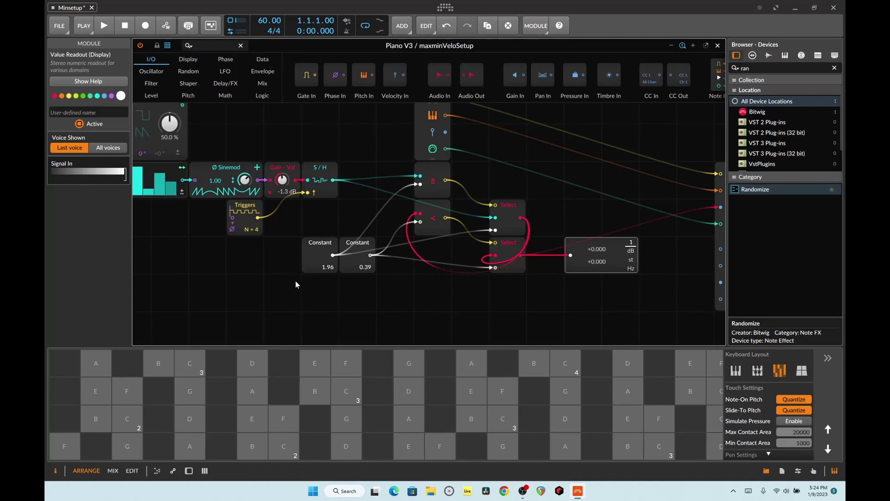
Slightly lower the tallest bar of the step sequence module and examine the two LFO modules above it
drag(258, 271, 374, 281)
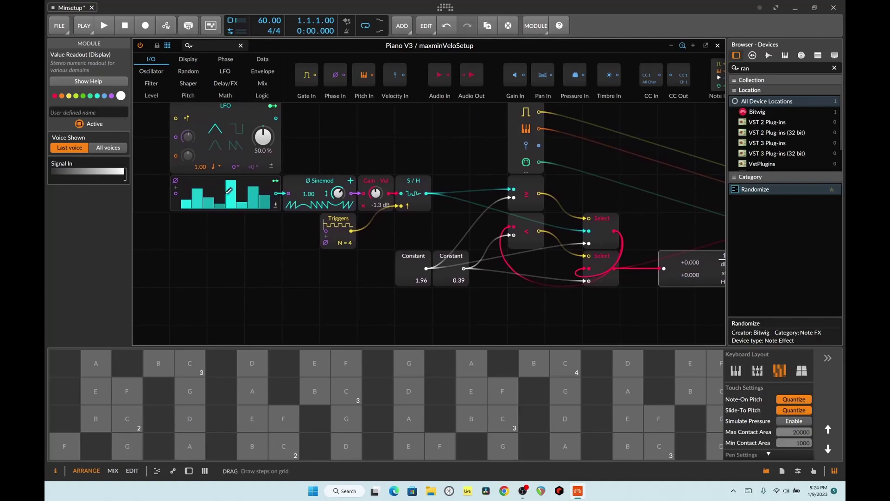
drag(235, 181, 236, 182)
scroll(247, 131, up, 2)
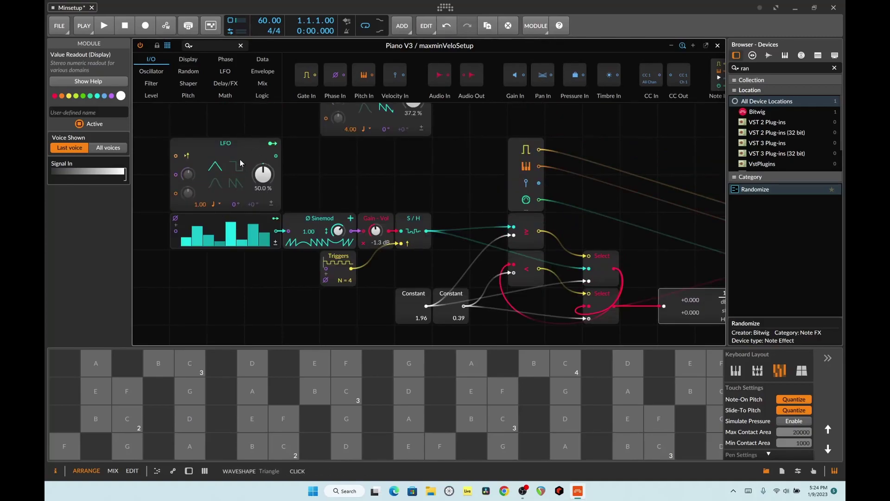
scroll(365, 218, up, 8)
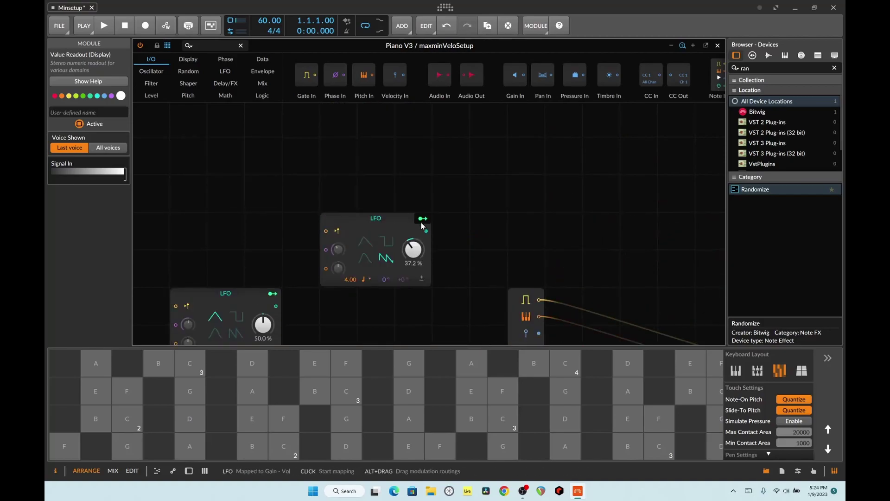
scroll(419, 222, down, 10)
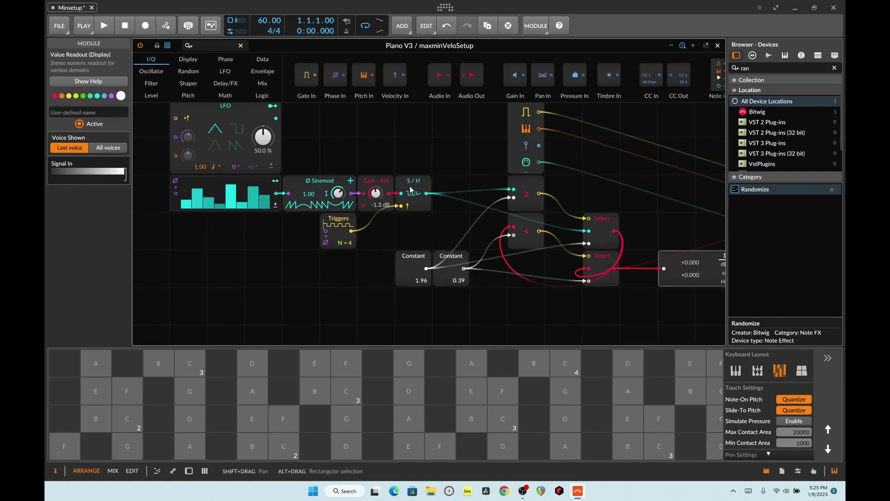
scroll(402, 163, up, 8)
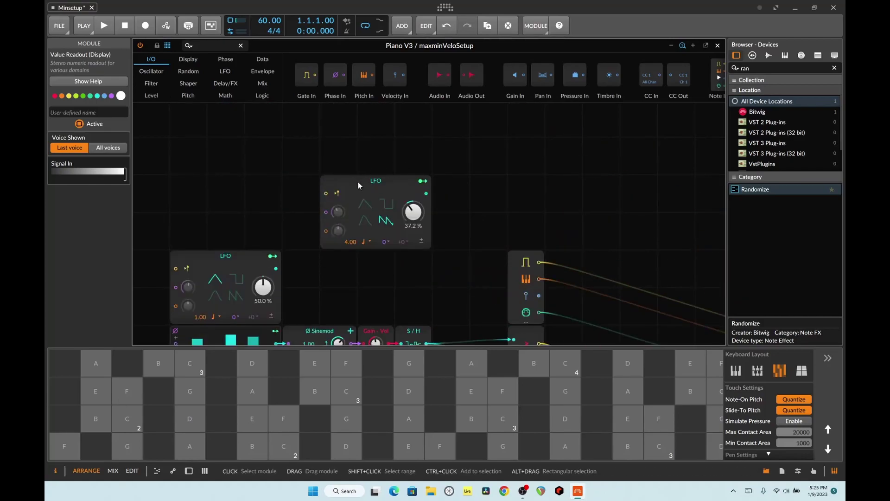
scroll(391, 185, down, 4)
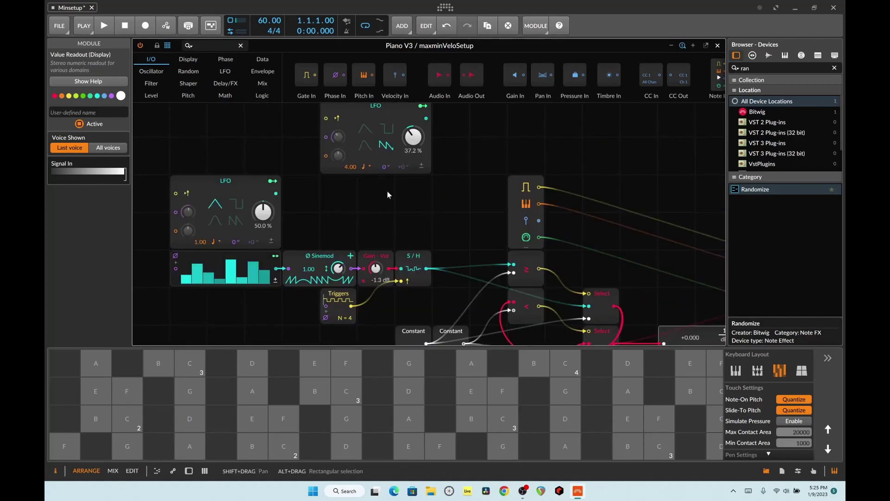
Set the Note Grid's voices to Mono and check the running signals in the patch
click(219, 160)
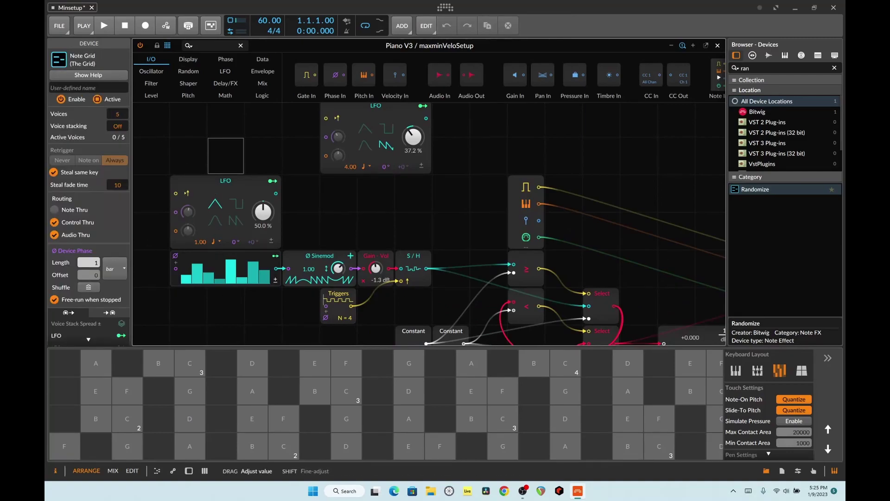
click(117, 114)
scroll(429, 195, down, 4)
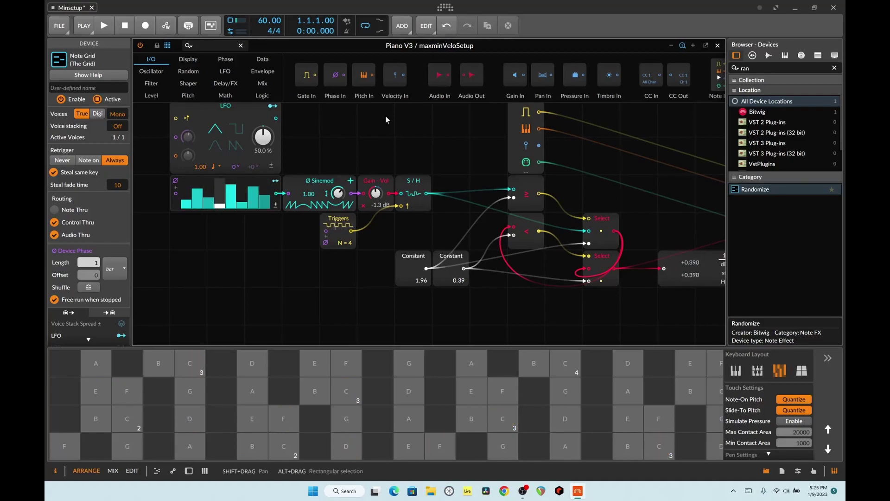
scroll(373, 167, up, 4)
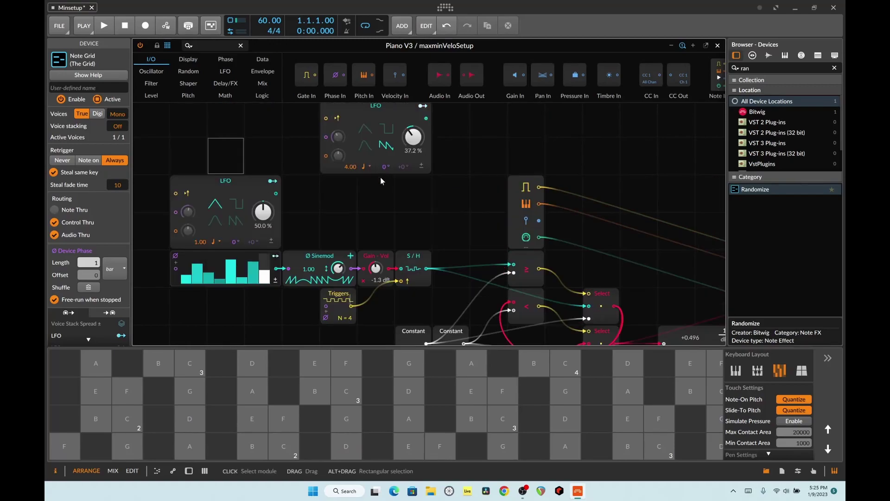
scroll(353, 185, down, 2)
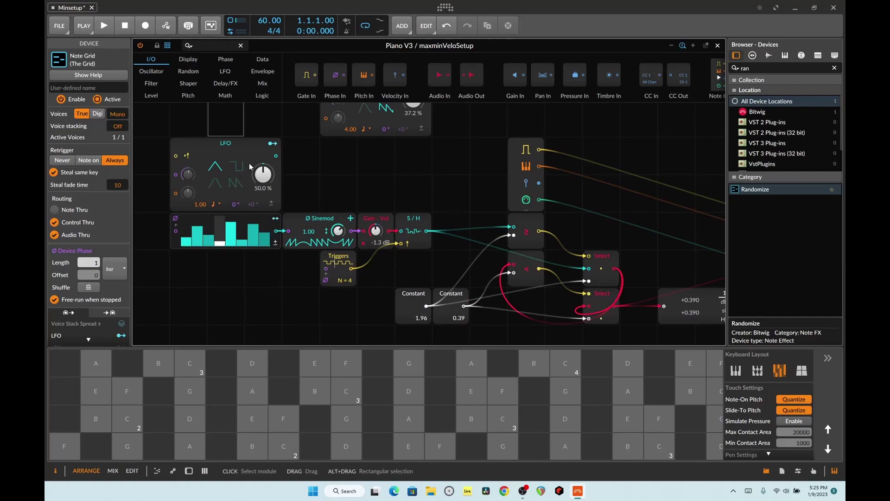
Connect the lower LFO's output to the Gain - Vol input and set the first Constant to 1.24
mouse_move(277, 231)
mouse_down()
mouse_move(274, 160)
mouse_move(280, 214)
mouse_up()
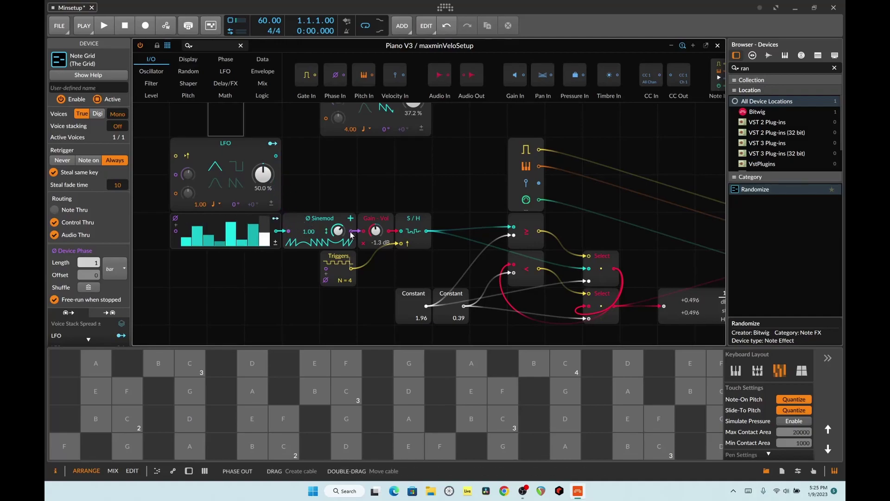
drag(277, 155, 358, 231)
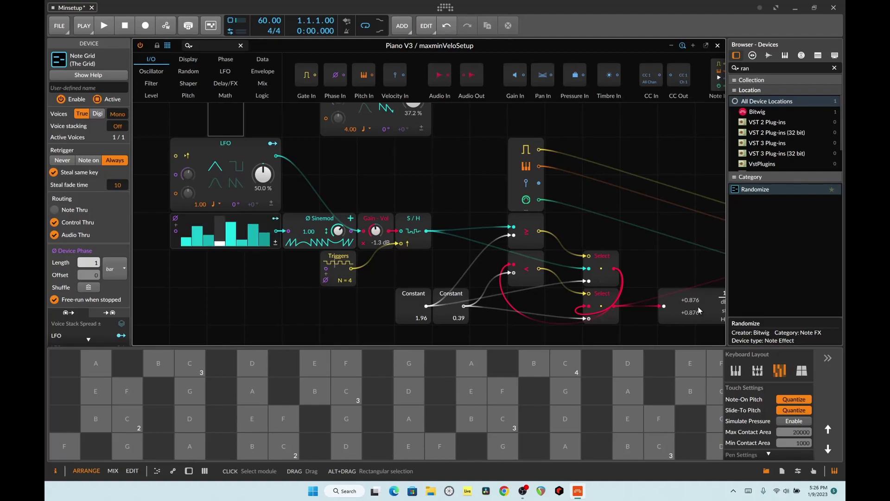
drag(428, 321, 429, 353)
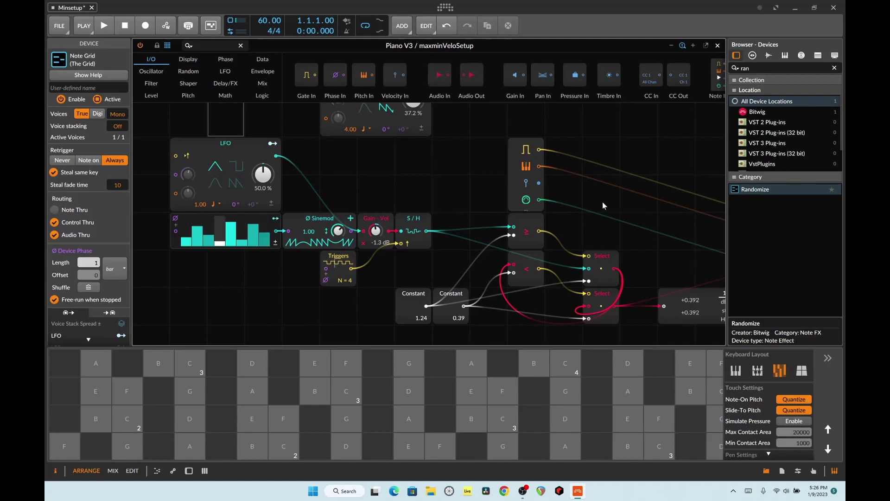
click(527, 175)
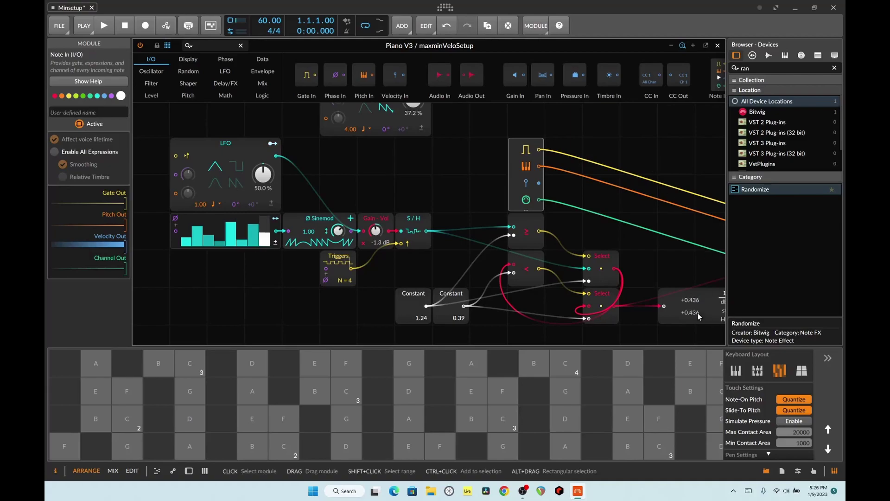
Show the Value Readout in st while browsing the Pitch modules, and return its unit to 1
scroll(593, 335, down, 3)
scroll(594, 335, right, 5)
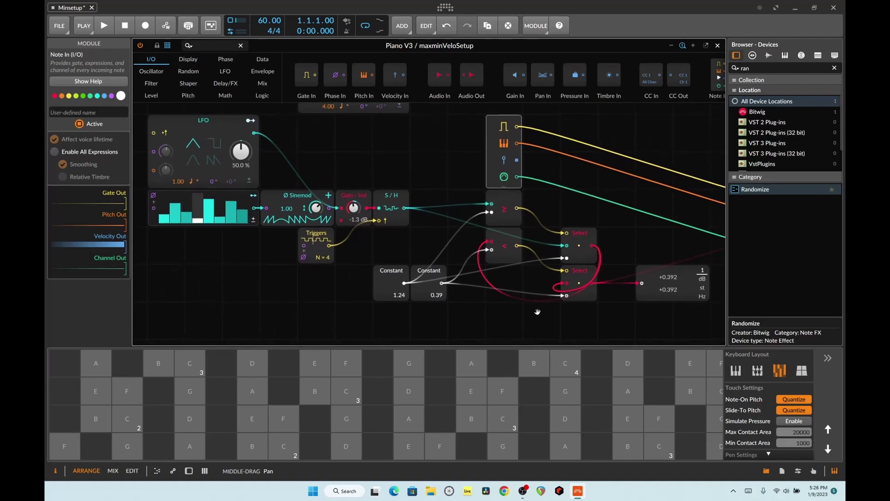
click(652, 268)
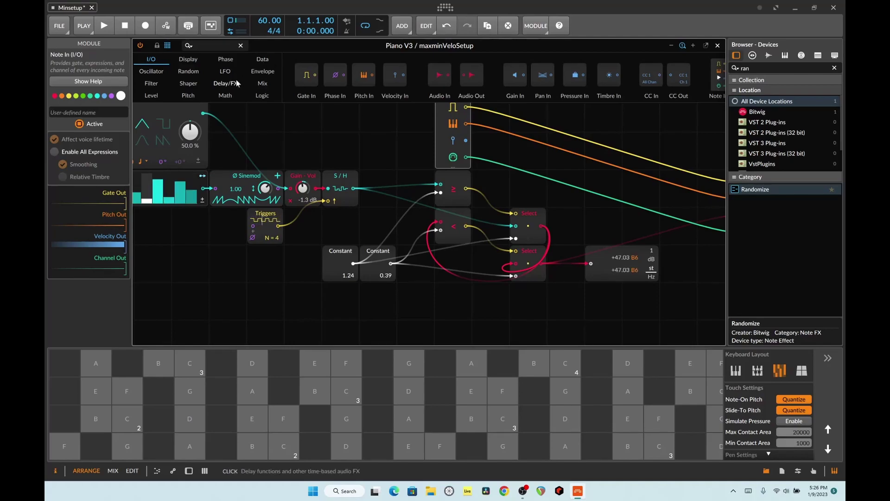
click(188, 96)
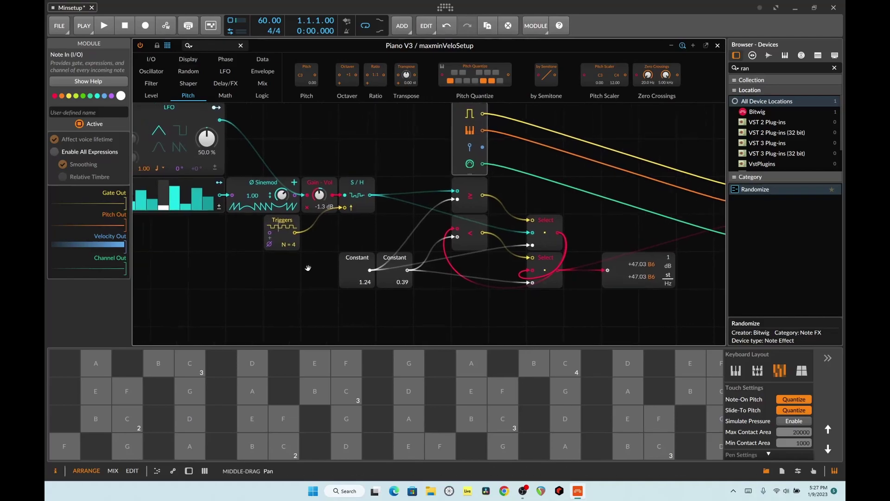
scroll(320, 241, left, 5)
scroll(320, 241, up, 1)
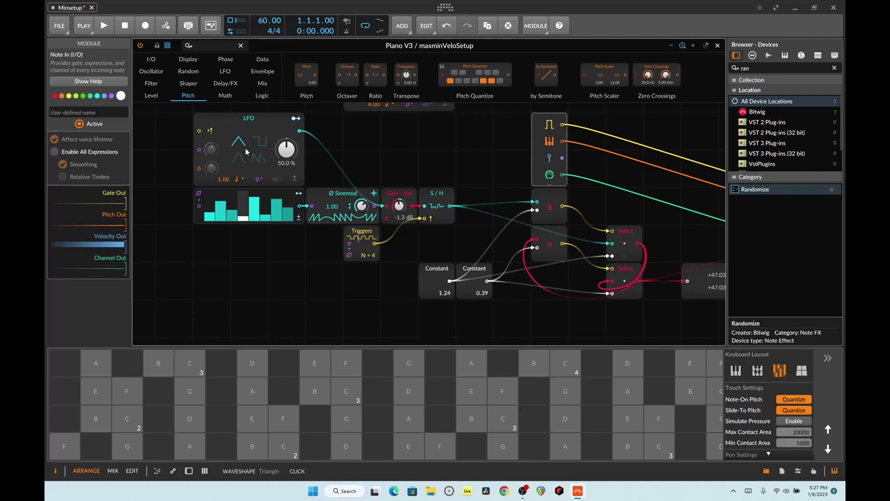
drag(325, 304, 254, 273)
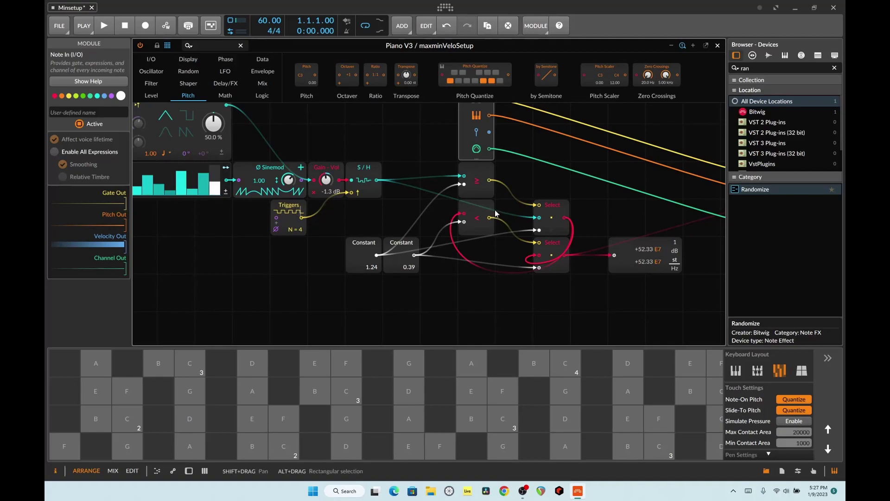
click(675, 242)
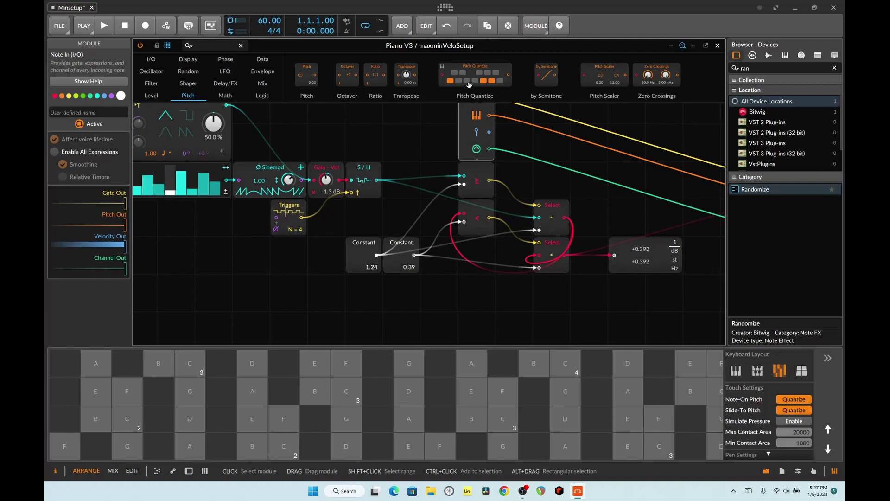
Browse the Envelope, Logic and Math module categories of the Note Grid
click(262, 83)
click(262, 68)
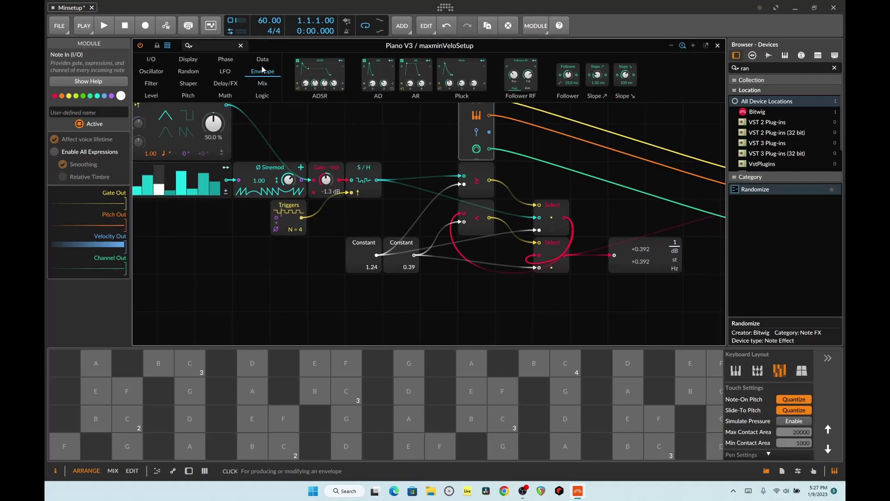
click(263, 95)
scroll(406, 80, down, 5)
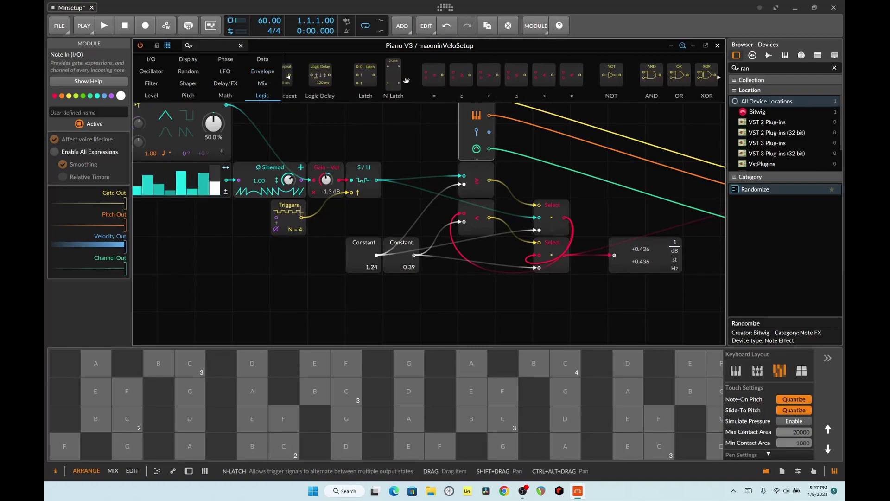
scroll(406, 80, up, 5)
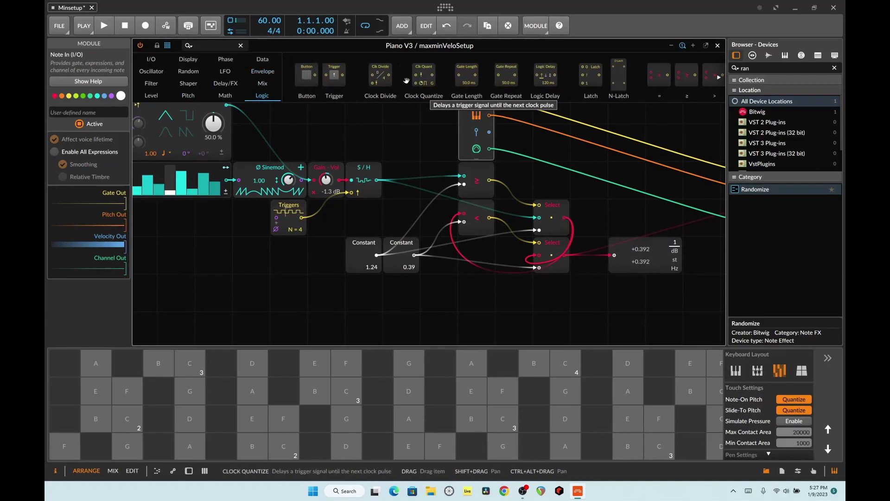
click(225, 95)
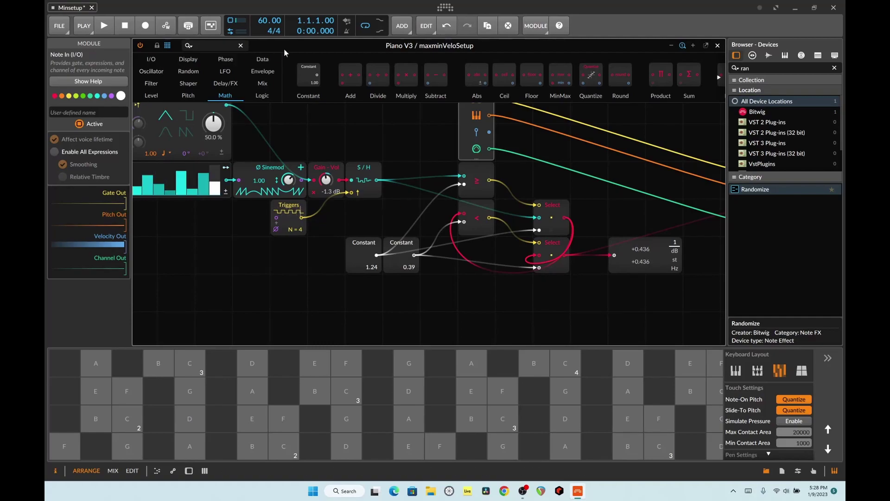
Close the Note Grid editor, show the Piano V3 track's device chain and enable its Phaser BI-TRON
click(718, 46)
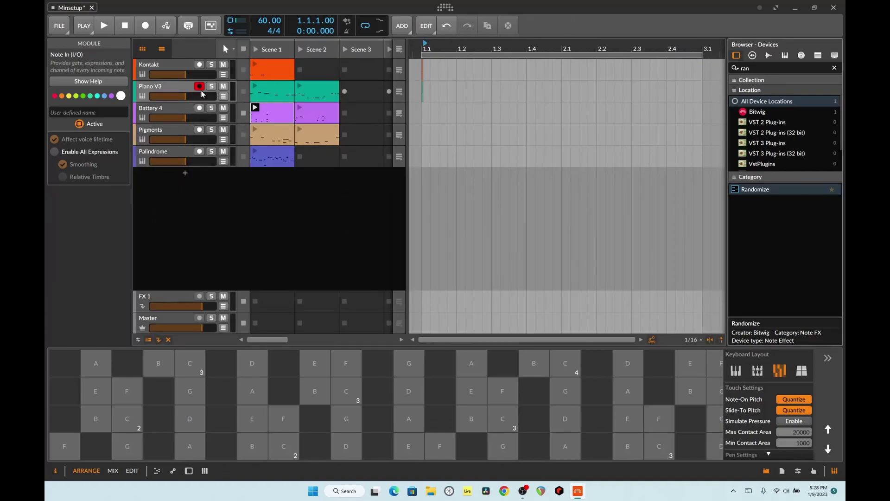
click(177, 85)
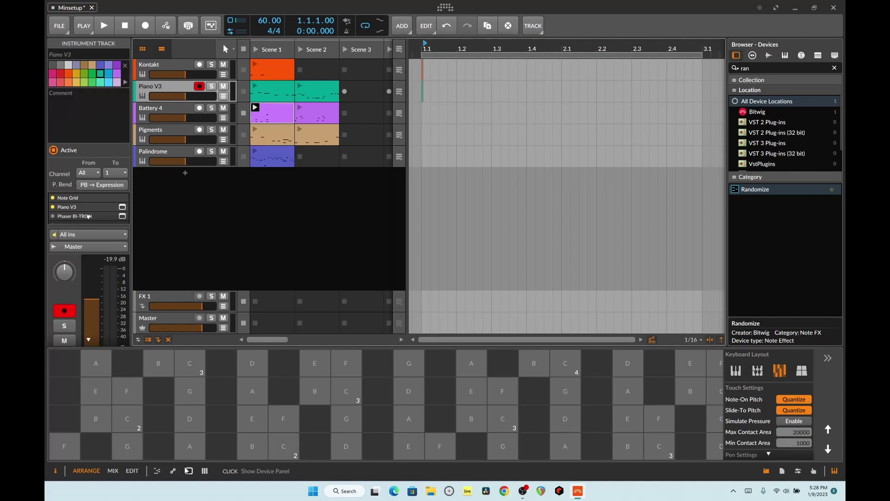
click(188, 470)
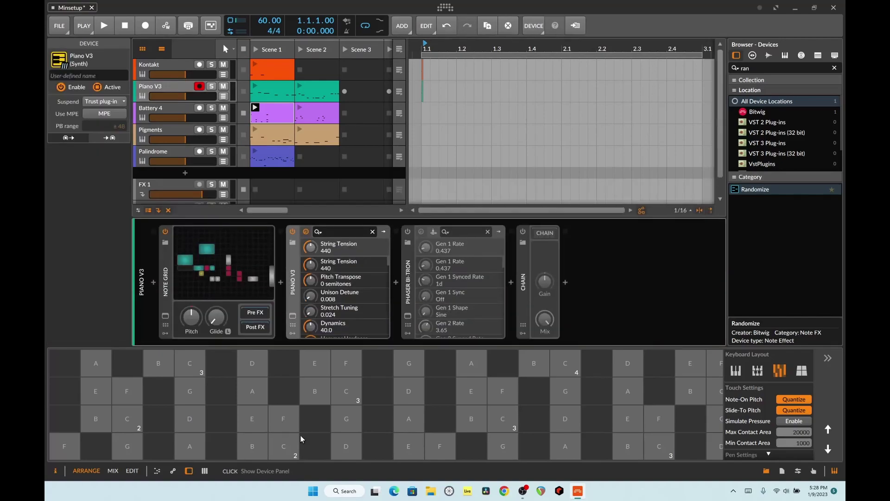
click(408, 231)
Enable the Filter M12 and Freq Split devices on the Master track
scroll(172, 157, down, 1)
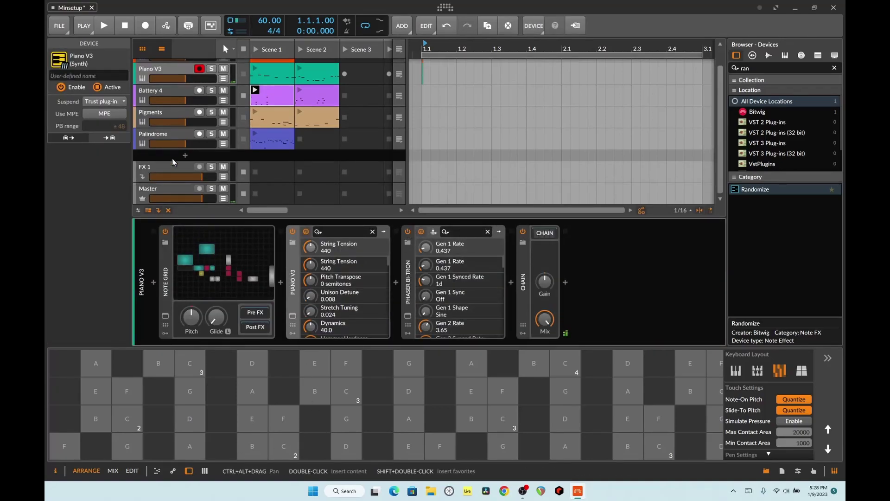
click(157, 191)
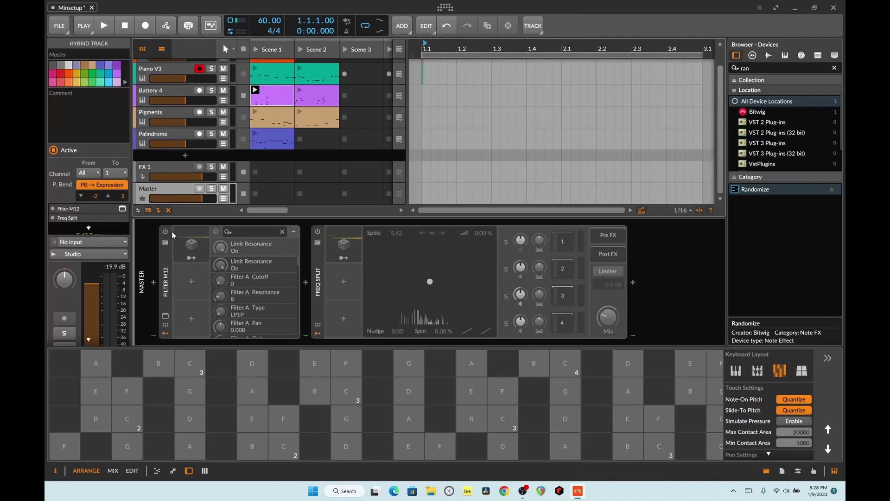
click(215, 231)
click(317, 232)
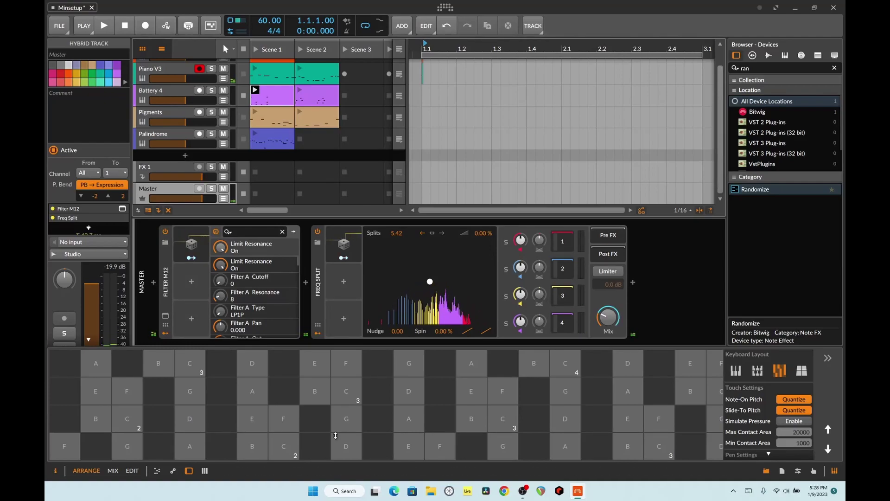
Audition the Piano V3 and Palindrome tracks over the running Battery 4 clips, and stop playback
click(171, 71)
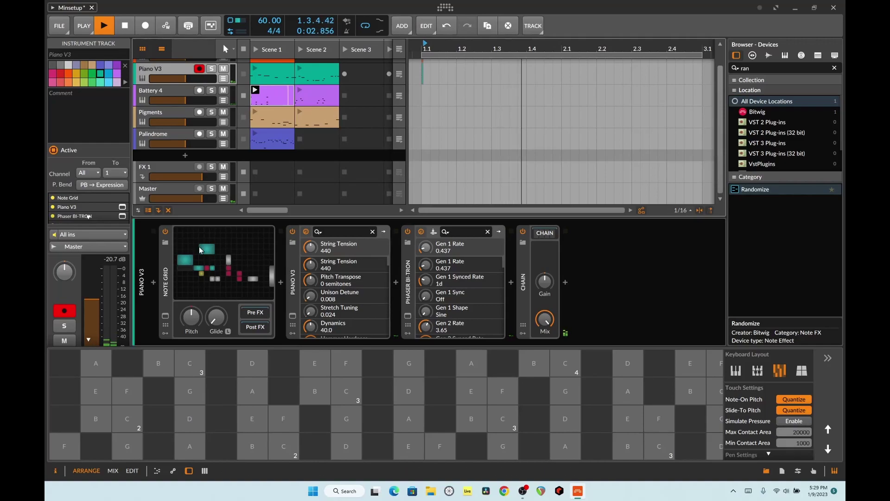
click(155, 134)
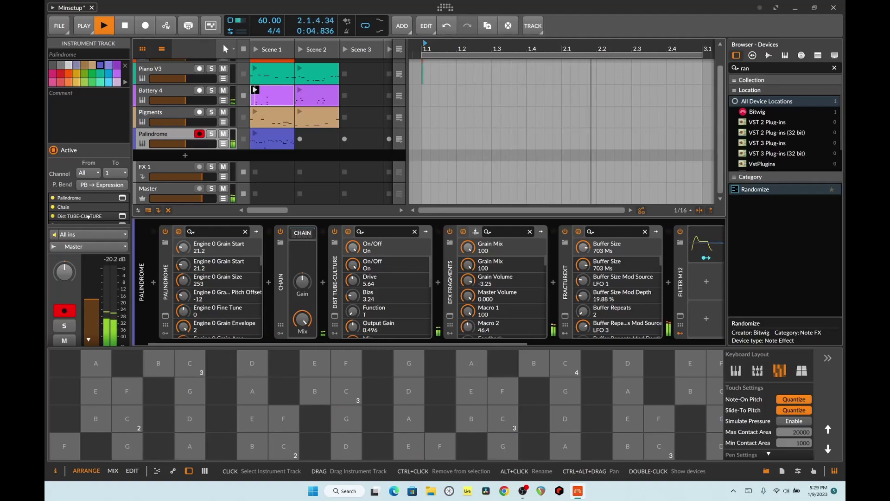
scroll(162, 100, up, 1)
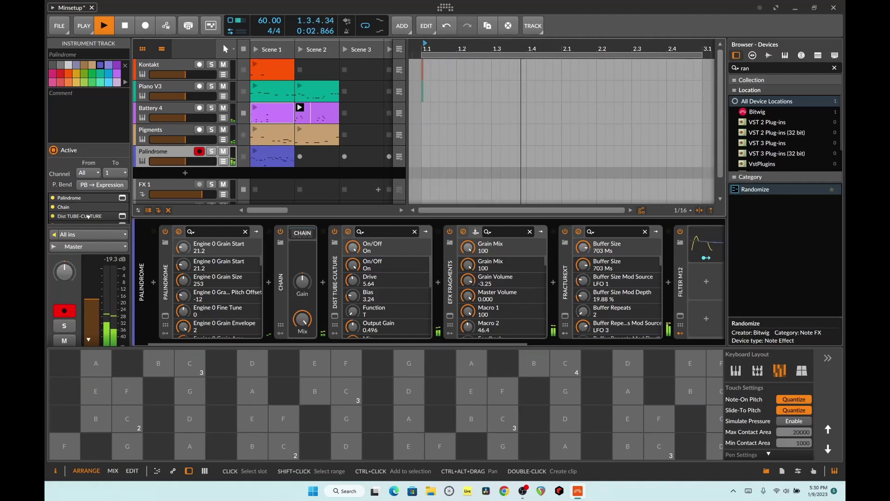
click(255, 128)
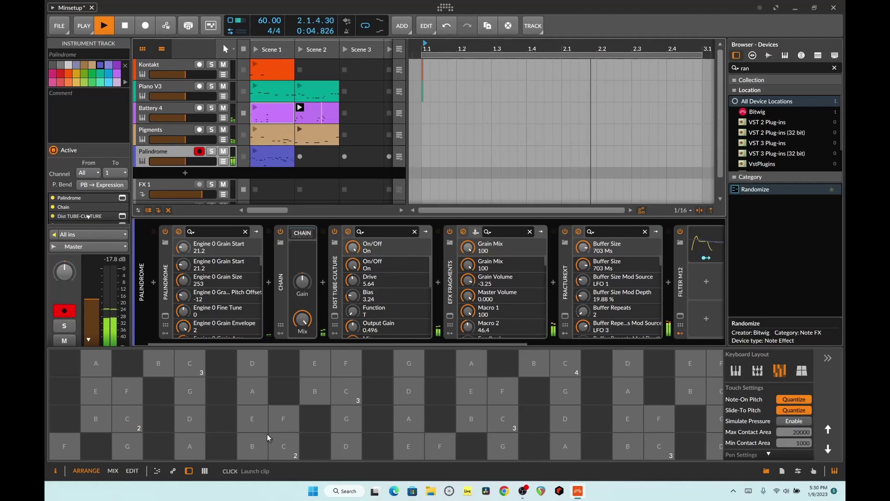
click(126, 29)
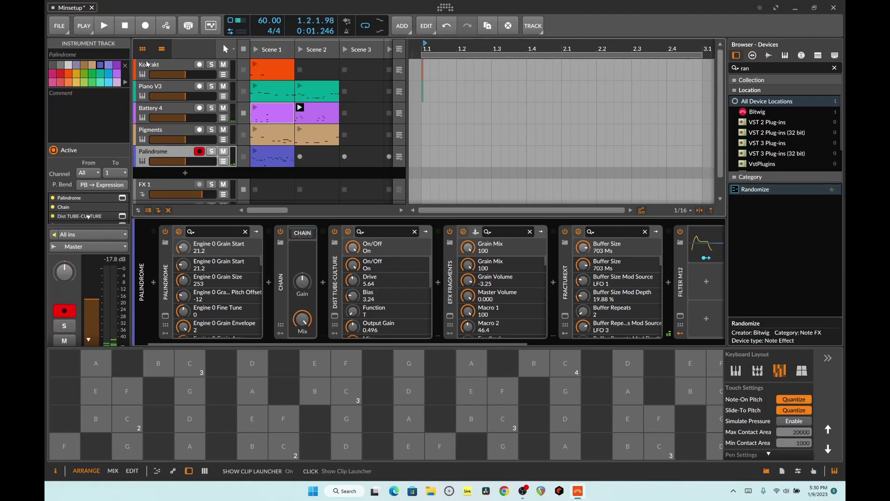
Examine the effects inside the Battery 4 track's Chain, including the Narcotic plug-in's own window
click(168, 107)
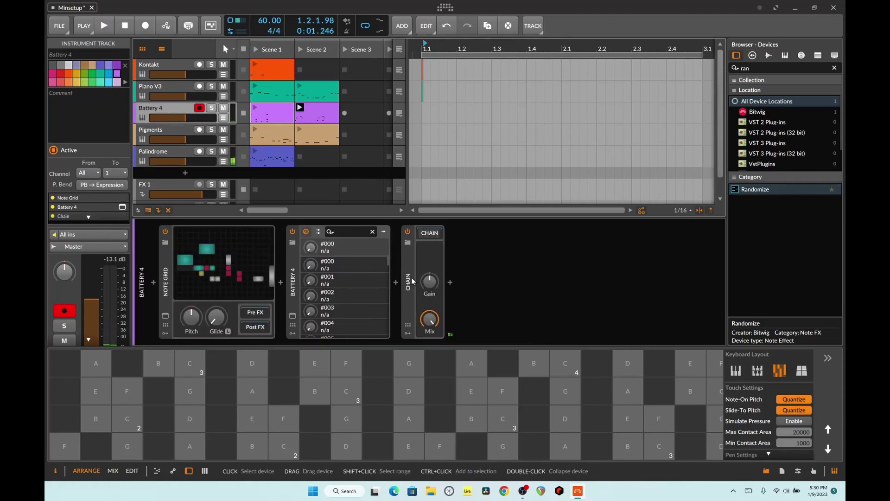
click(419, 242)
click(429, 234)
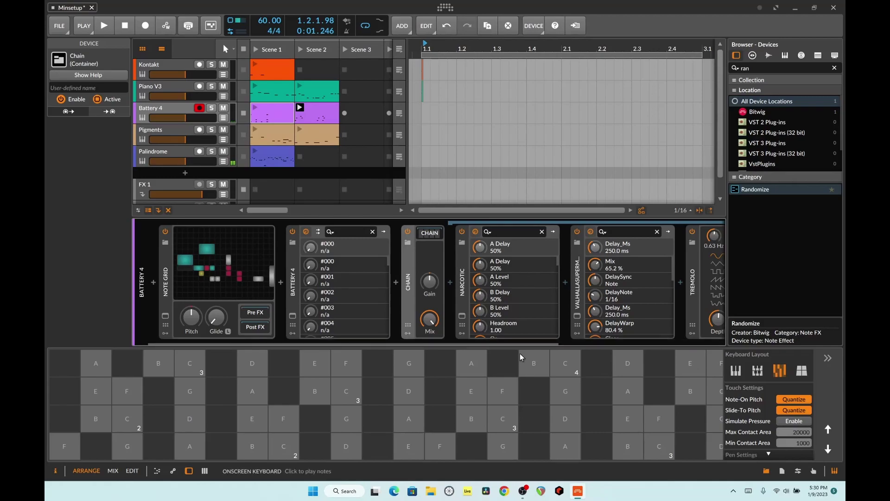
drag(518, 343, 593, 345)
click(354, 317)
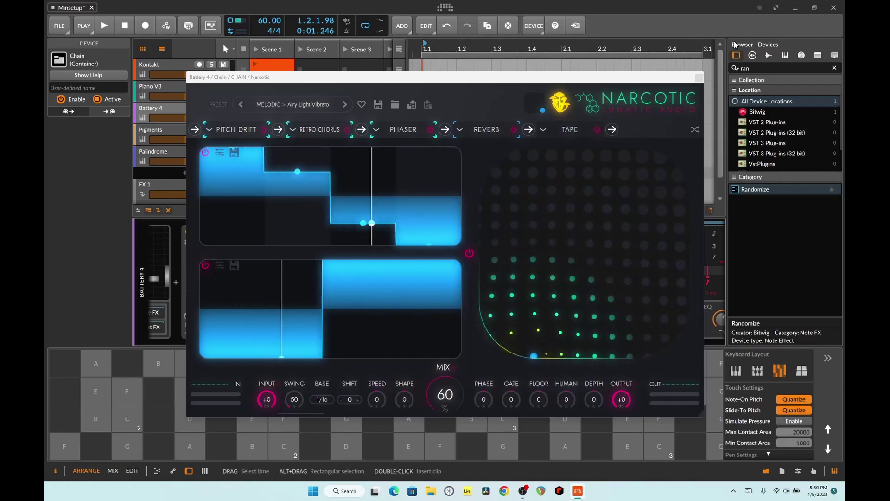
click(699, 78)
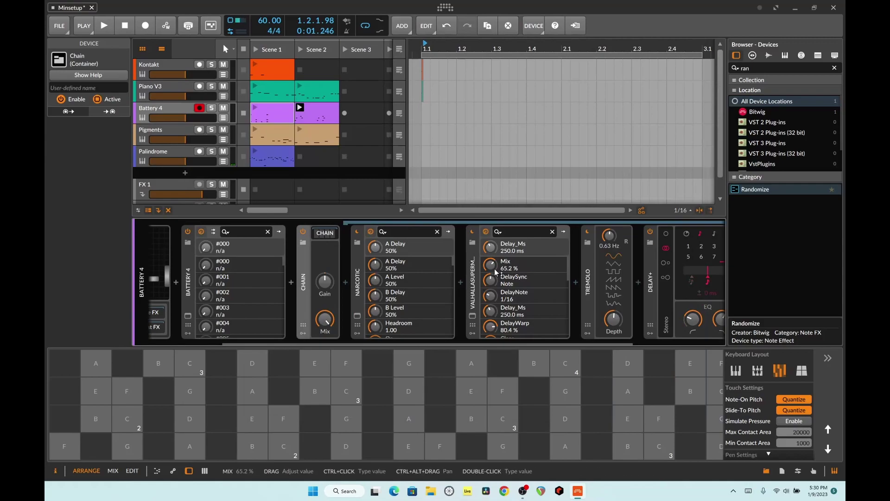
scroll(521, 335, down, 3)
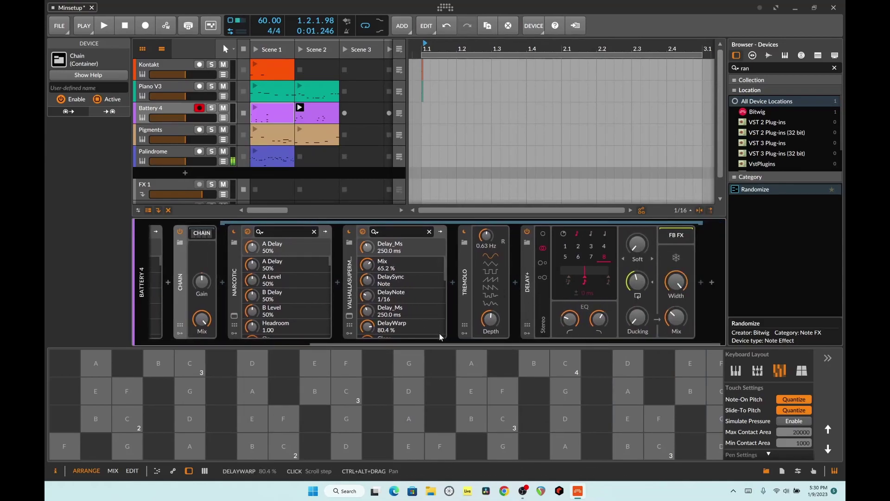
drag(439, 343, 324, 328)
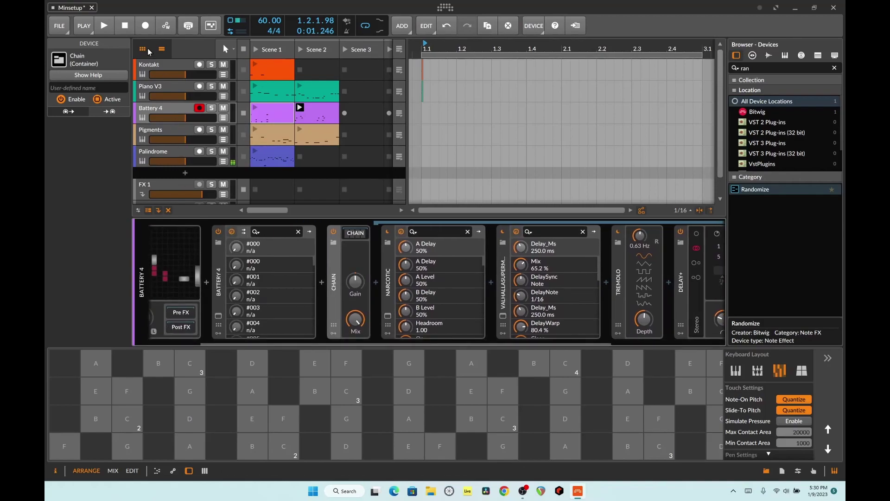
Play notes on the Piano V3 track and view the Master track's Filter M12 plug-in window
click(167, 83)
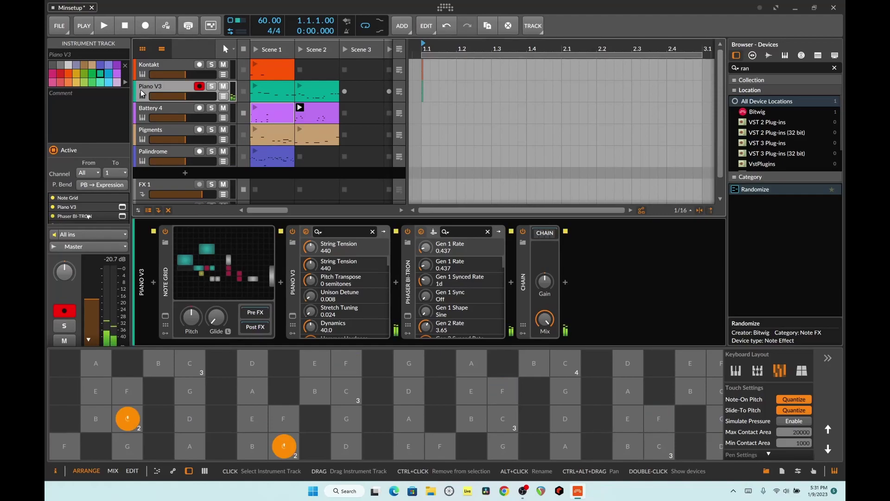
scroll(168, 160, down, 1)
click(168, 193)
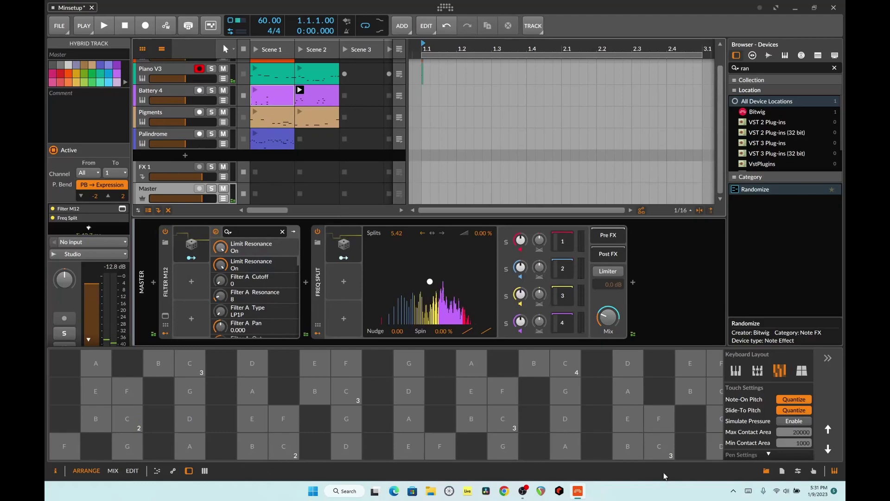
click(191, 258)
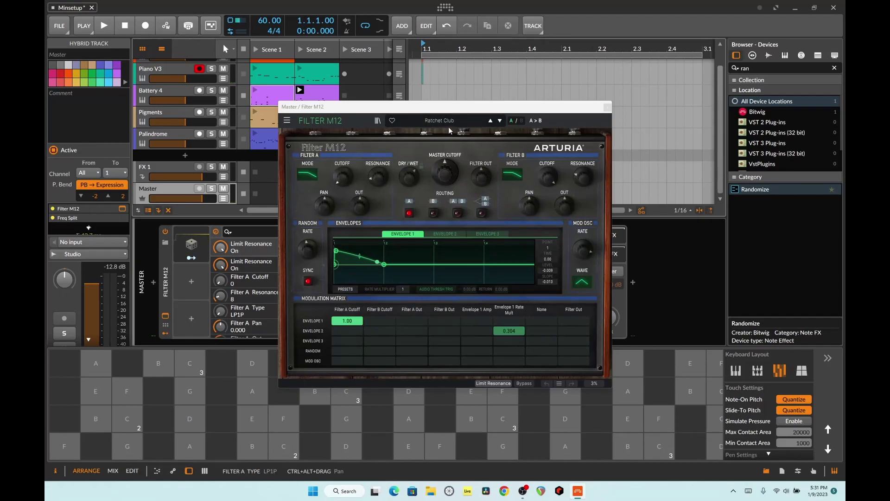
click(607, 108)
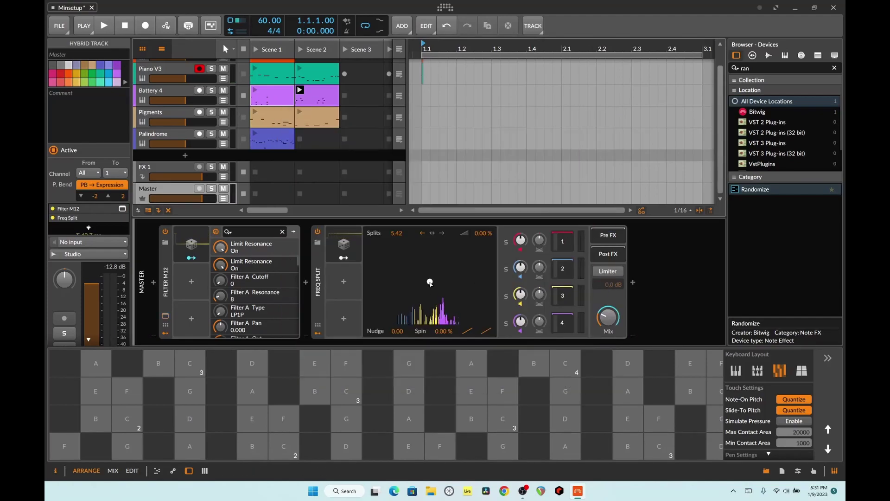
Examine the effects loaded on bands 1 and 2 of the Master track's Freq Split
key(ctrl+z)
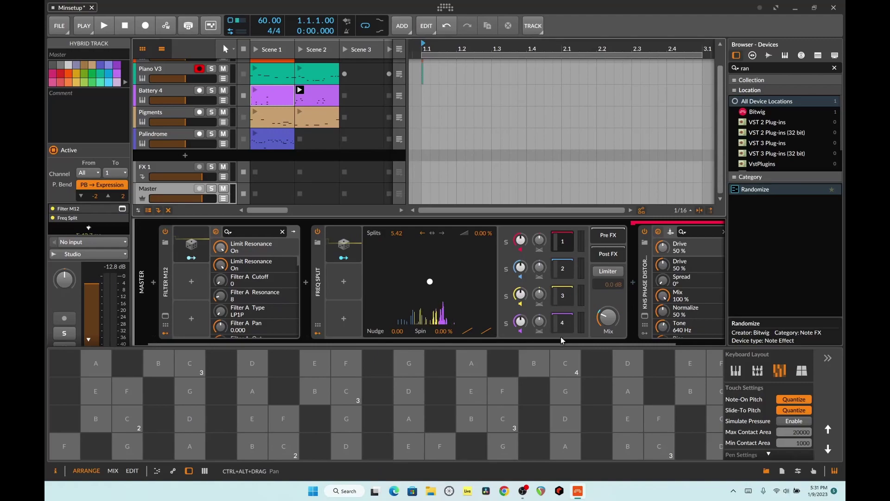
drag(560, 344, 633, 343)
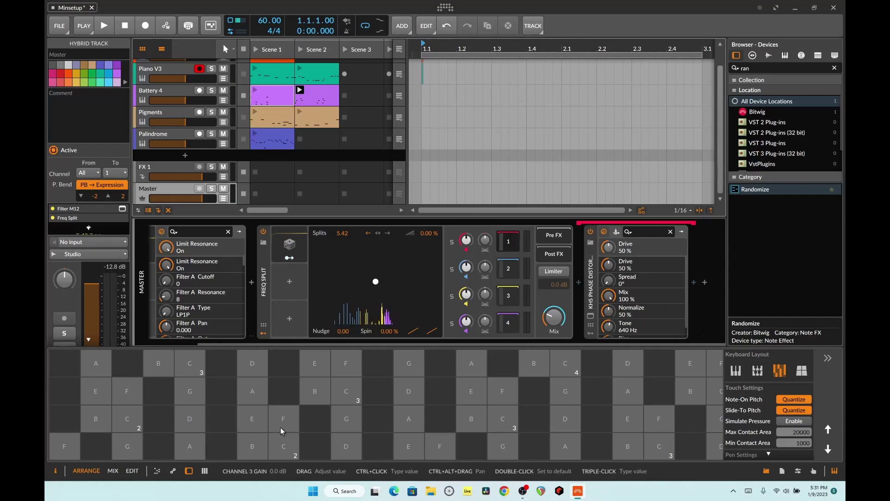
click(508, 268)
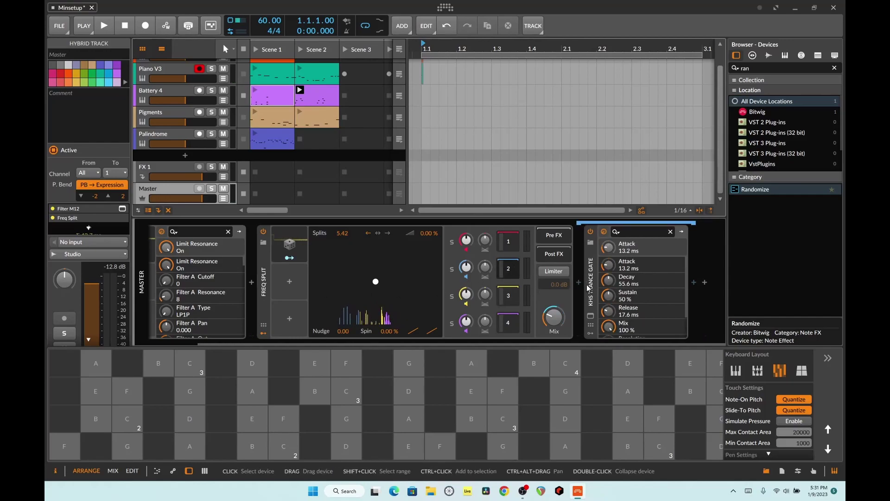
click(516, 268)
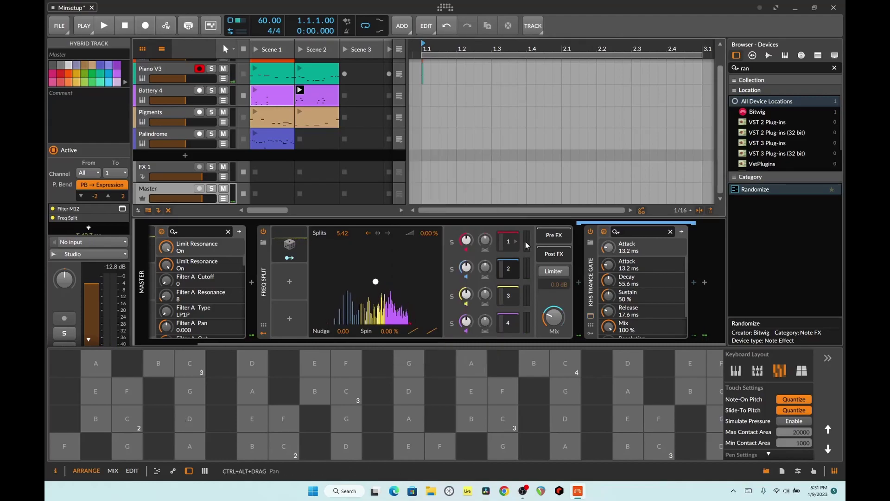
Examine the effects loaded on bands 3 and 4 of the Master track's Freq Split
click(510, 297)
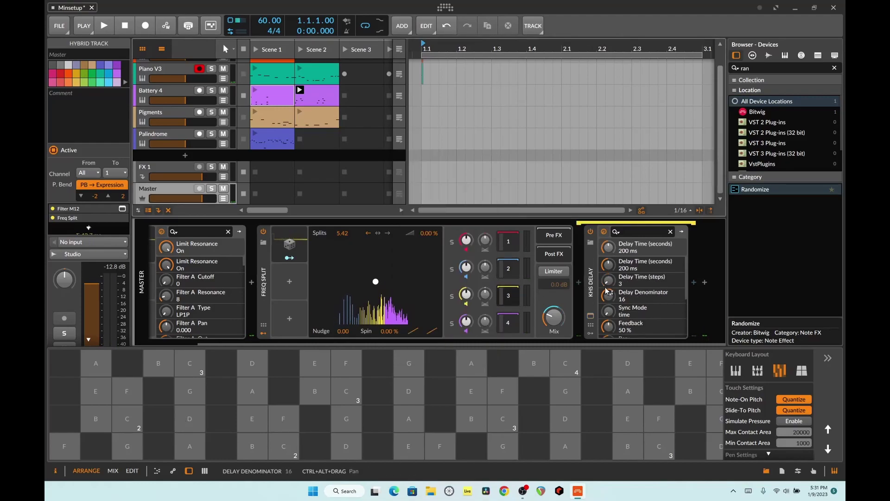
click(508, 322)
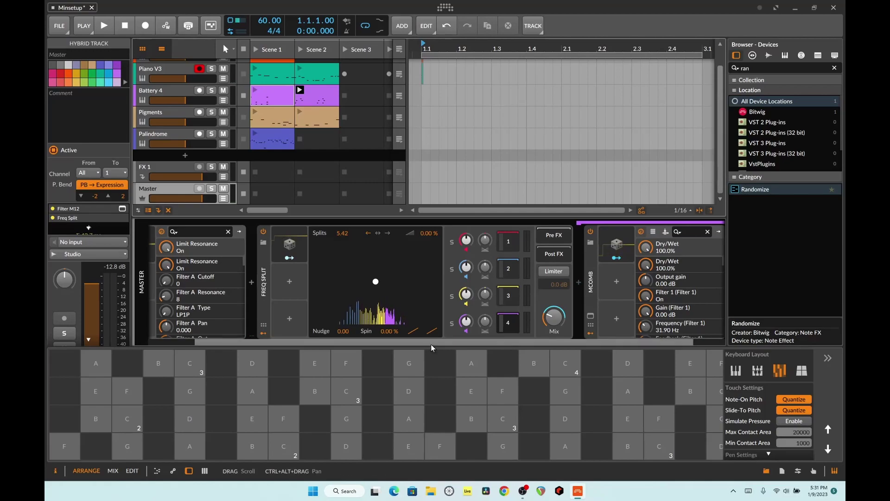
drag(430, 345, 337, 342)
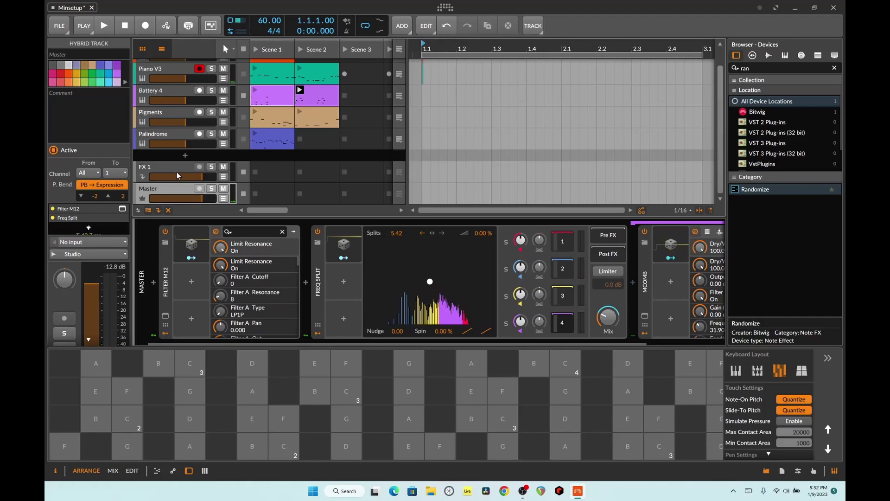
Play notes on the Palindrome track while examining its effects chain, and view the Master track's Freq Split response
click(171, 135)
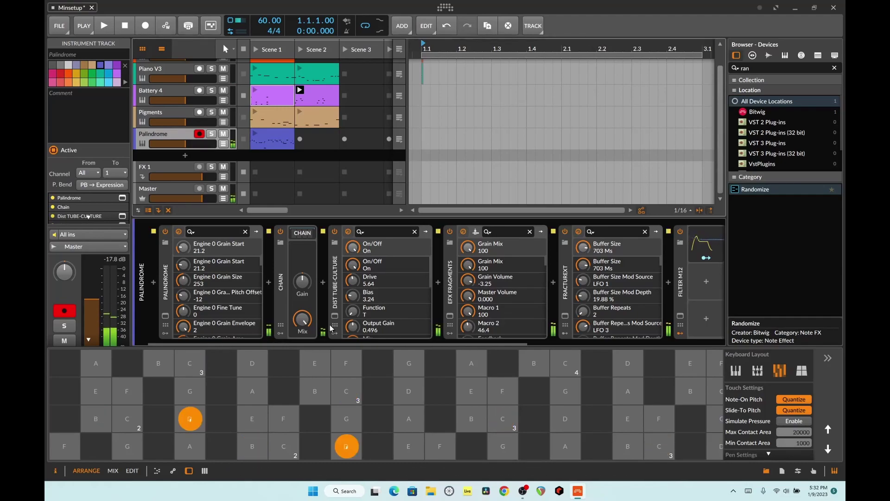
drag(337, 344, 492, 343)
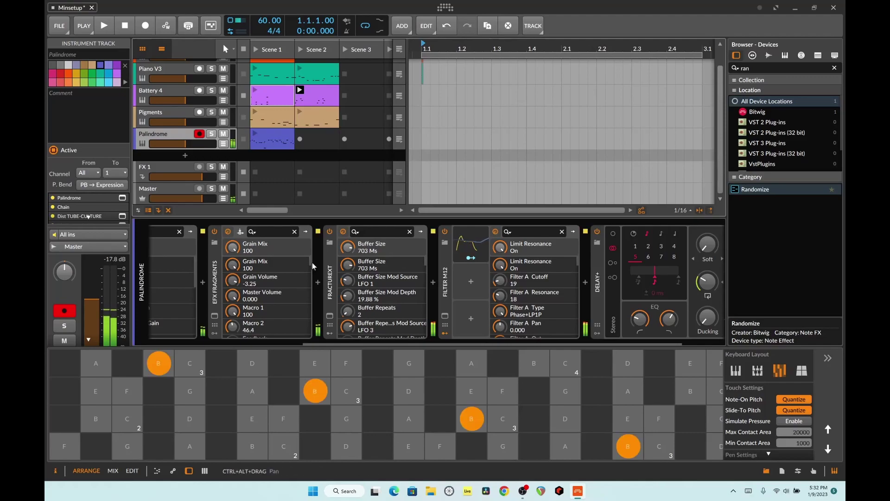
click(160, 188)
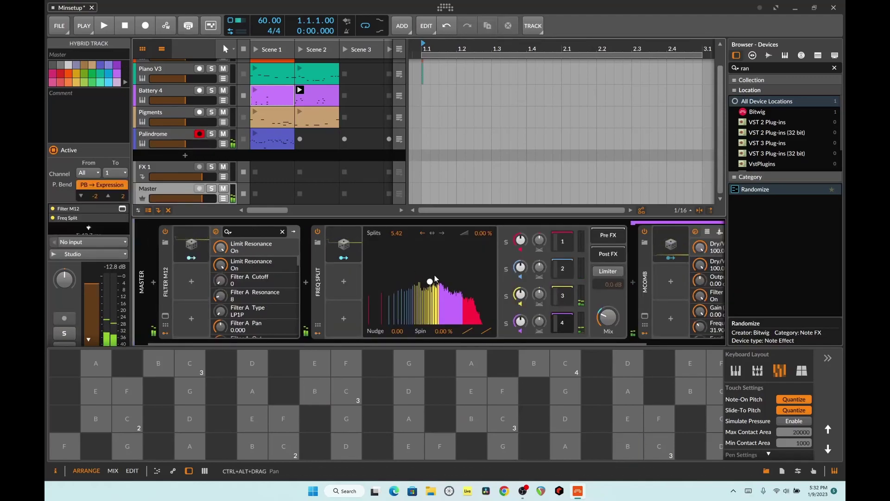